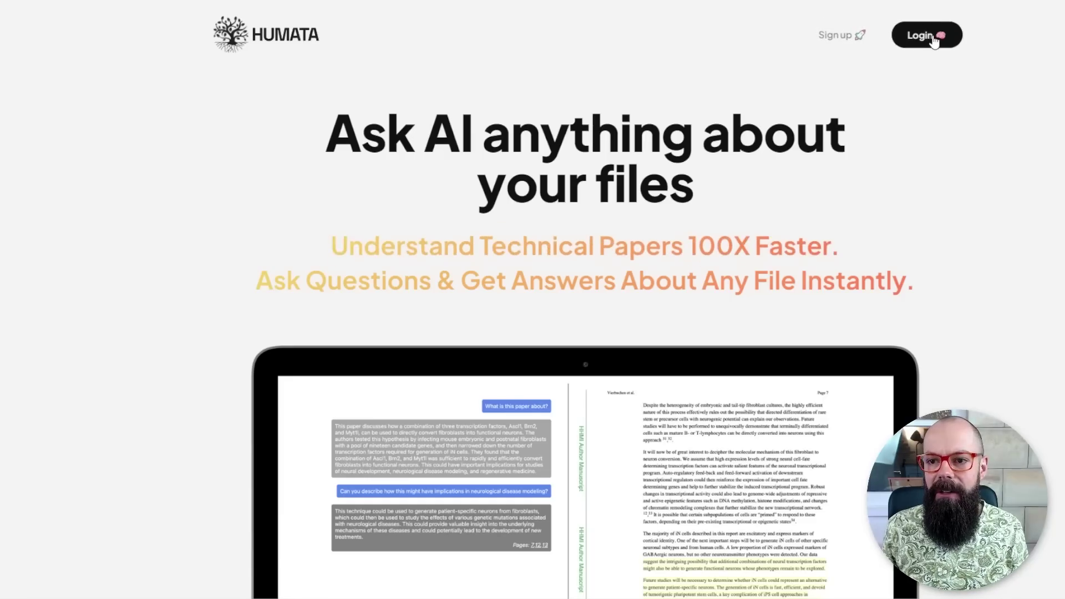
Sign in to Humata with the saved autofill credentials and bring up File Explorer
left_click(932, 39)
left_click(578, 125)
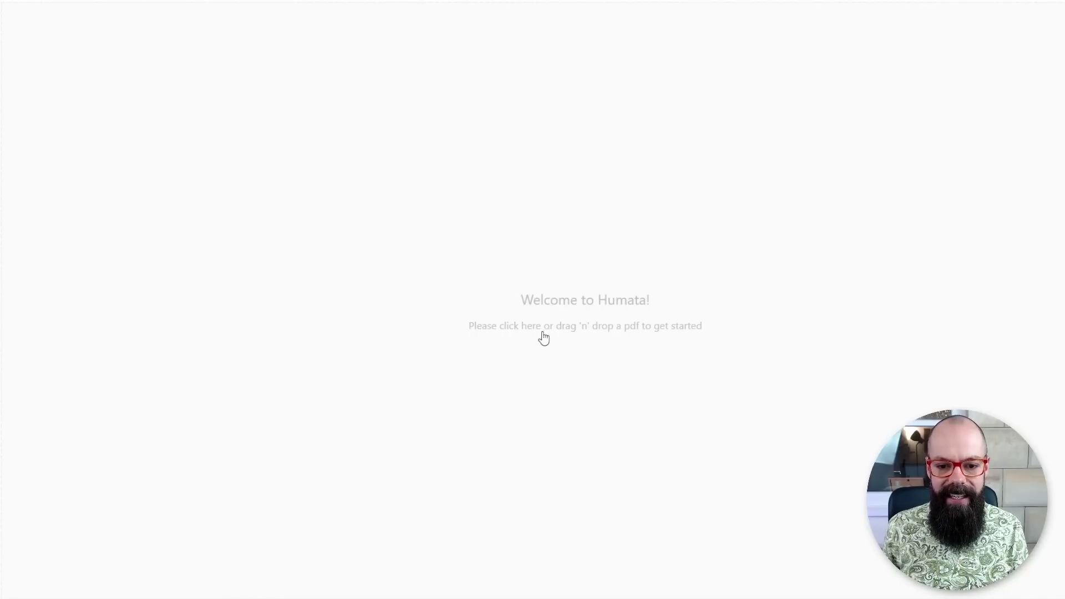
key("alt+Tab")
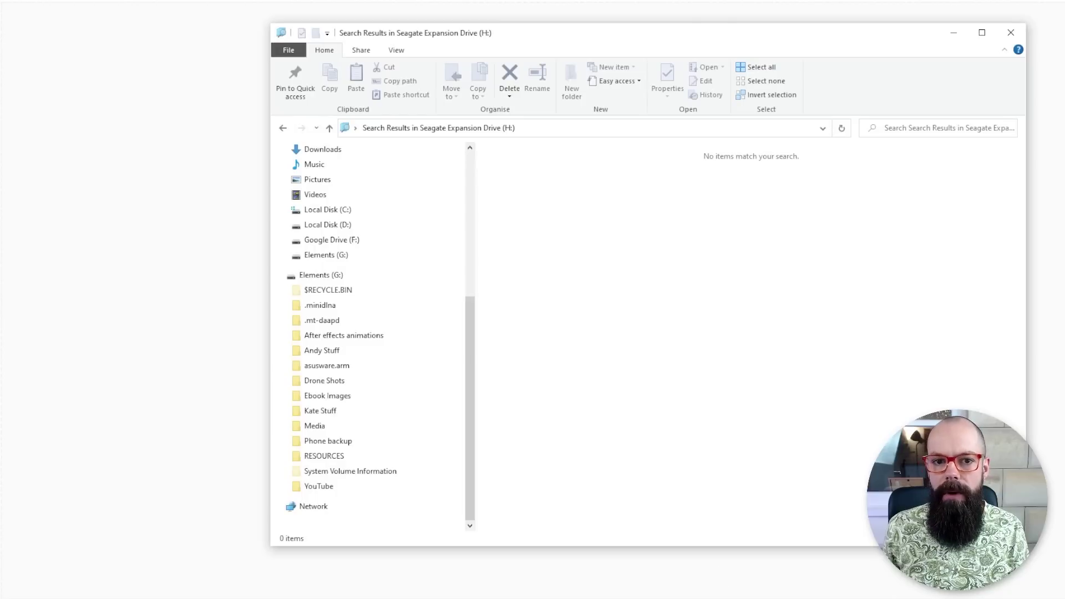
Upload the solar-cell research PDF into Humata from File Explorer
left_click_drag(620, 27, 927, 109)
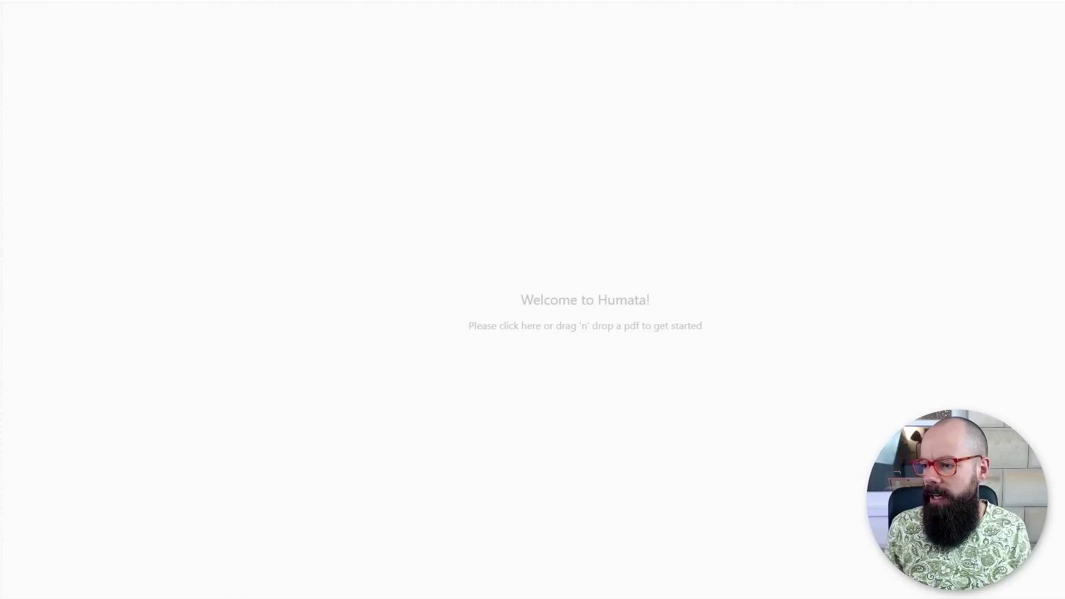
left_click_drag(781, 267, 637, 251)
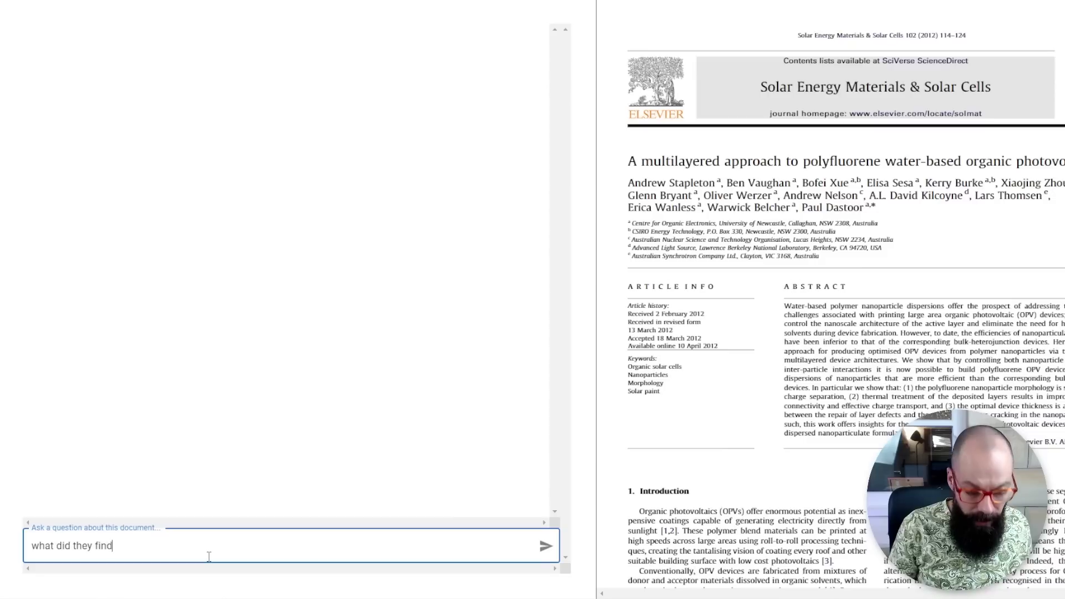
Ask Humata 'what did they find out?' about the polyfluorene photovoltaic paper
type("?")
key("Return")
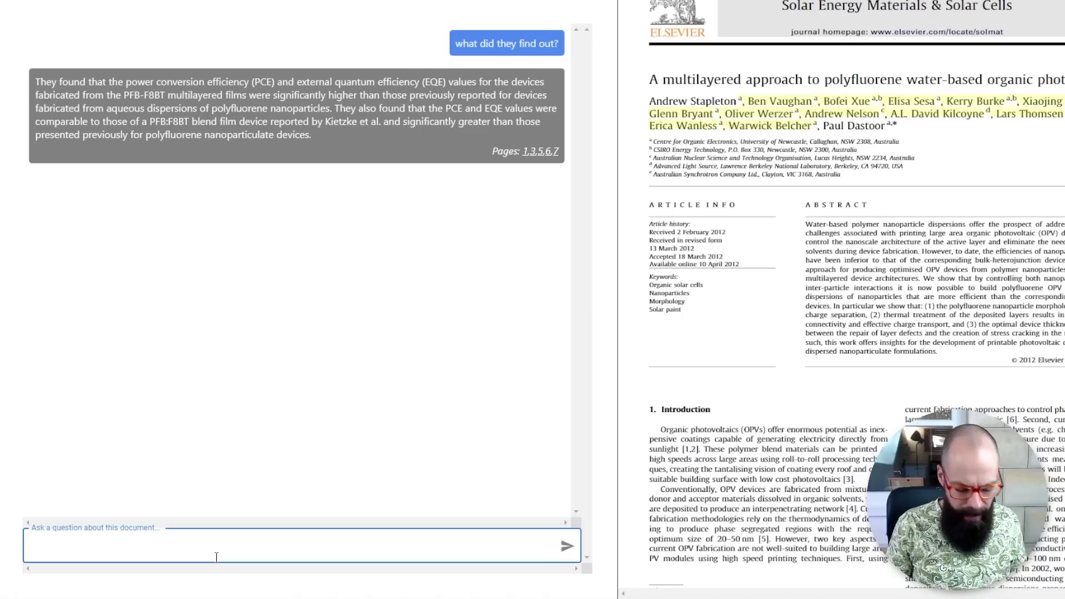
Enter the question 'what re the main applications of this paper?'
type("at re the mai")
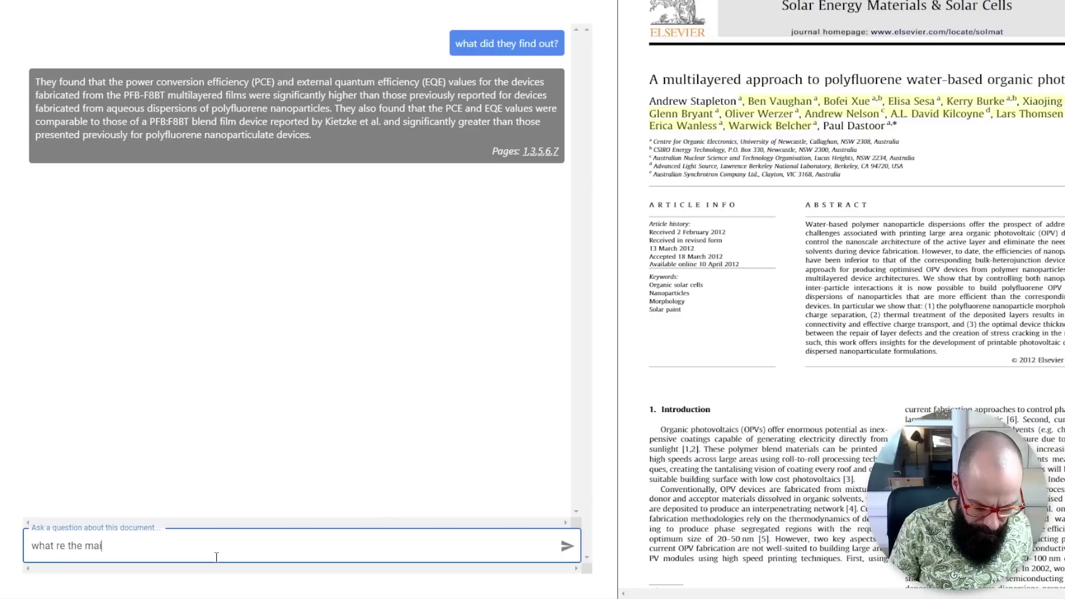
type("n applications of this paper")
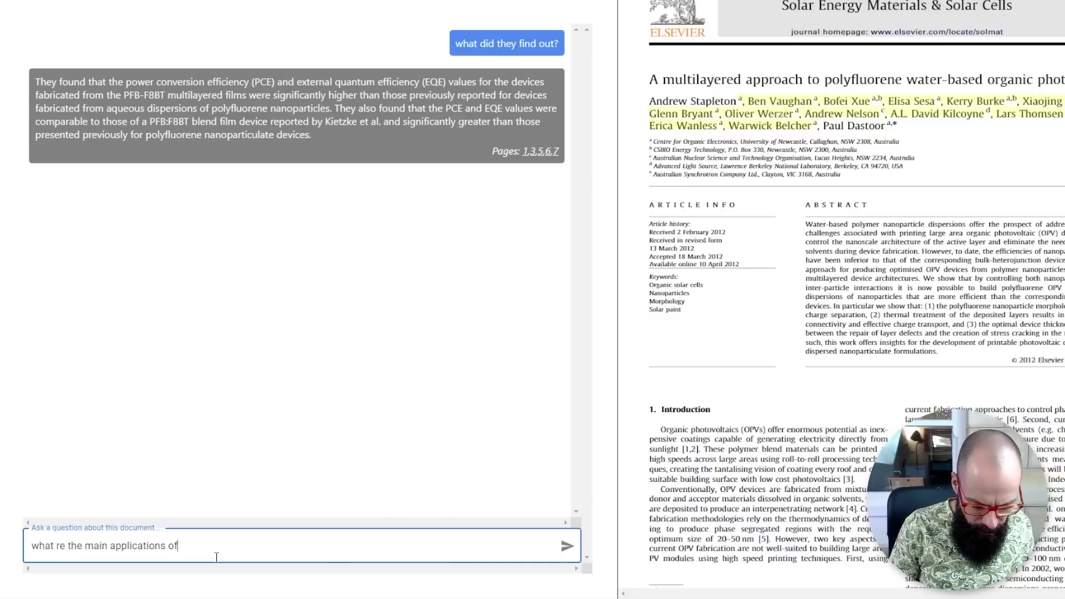
type("?")
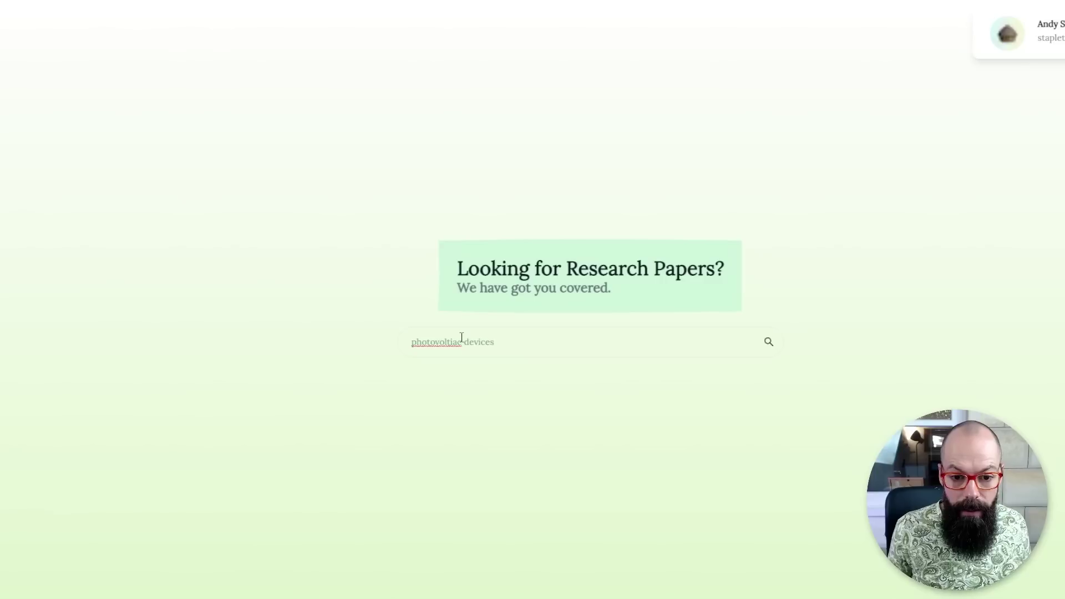
Correct the misspelled 'photovoltiac' to 'photovoltaic' in the Paper Brain search
right_click(440, 343)
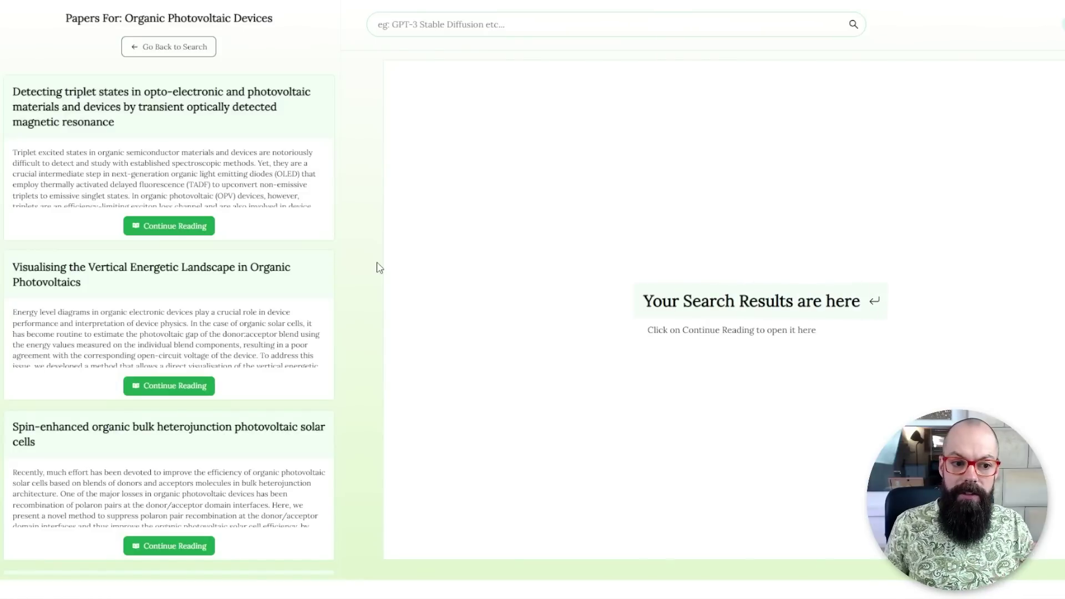
Preview the first paper's abstract, then open the Vertical Energetic Landscape paper's PDF
left_click(178, 232)
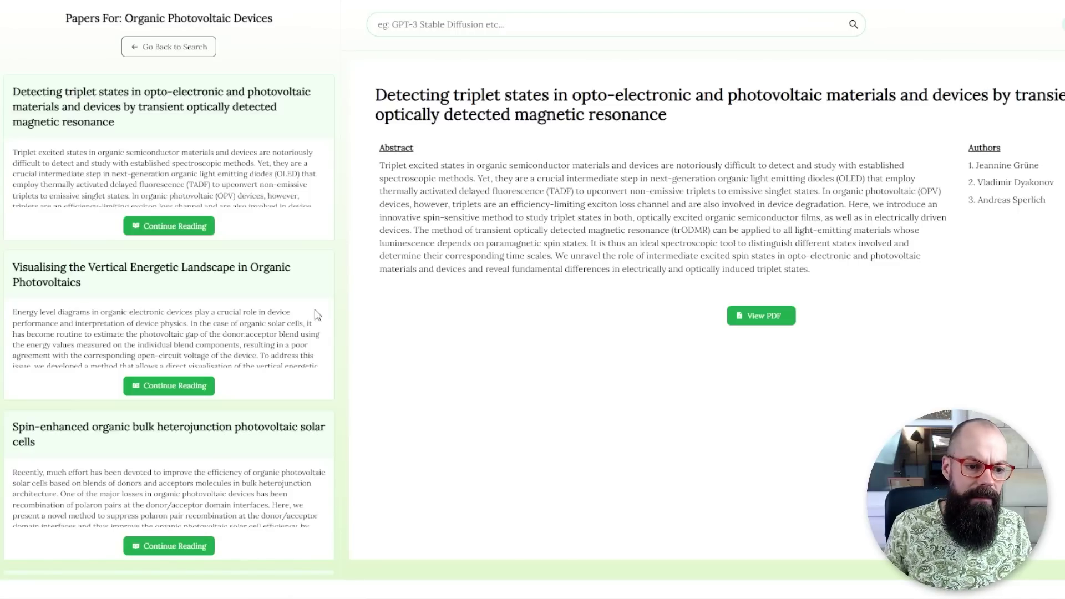
scroll(113, 290, "down", 1)
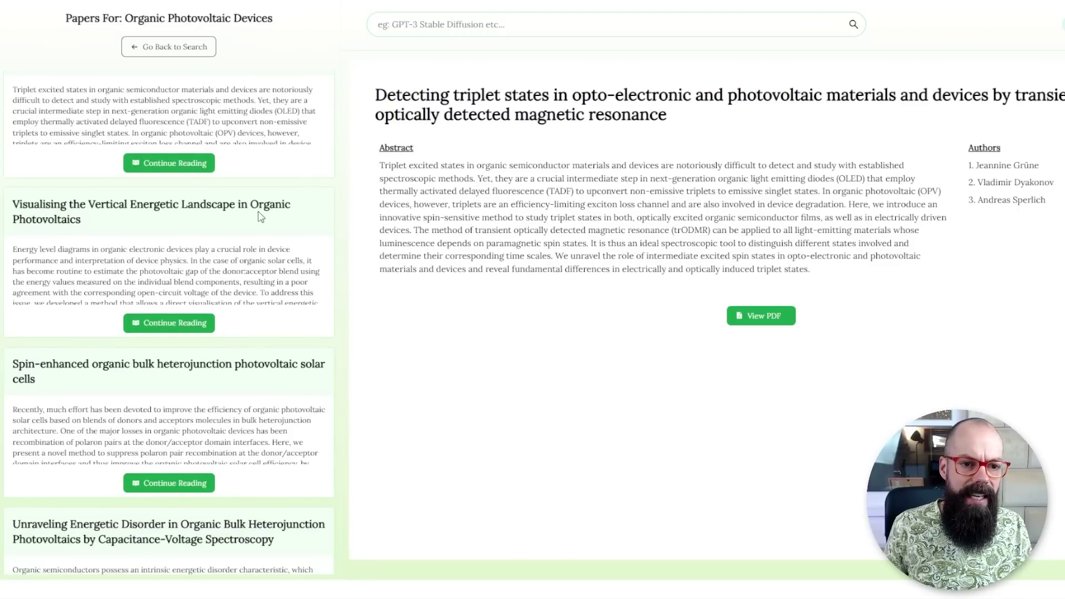
scroll(262, 217, "up", 1)
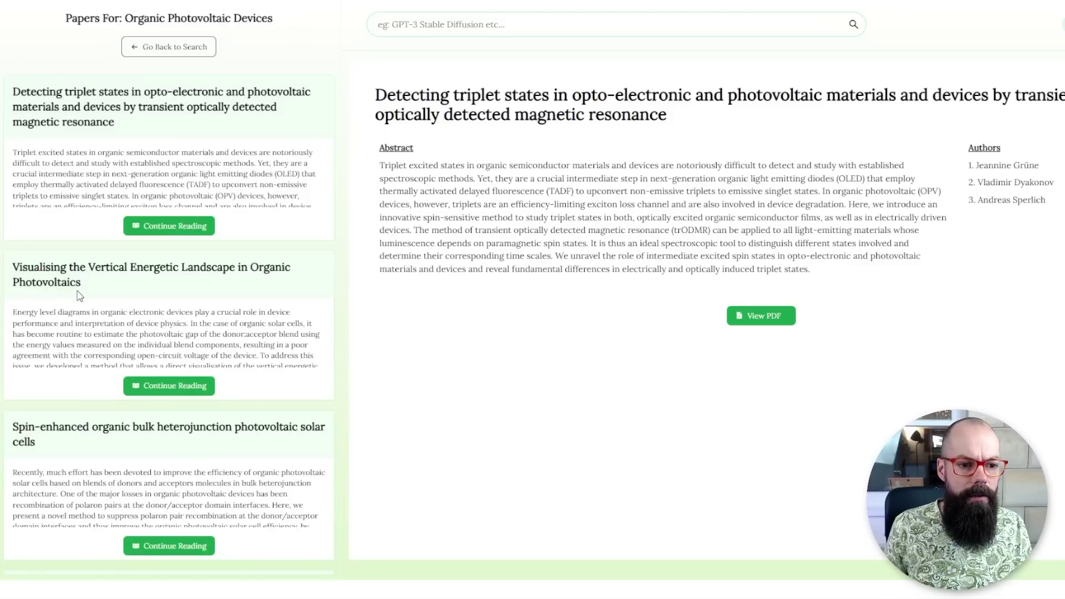
left_click(175, 385)
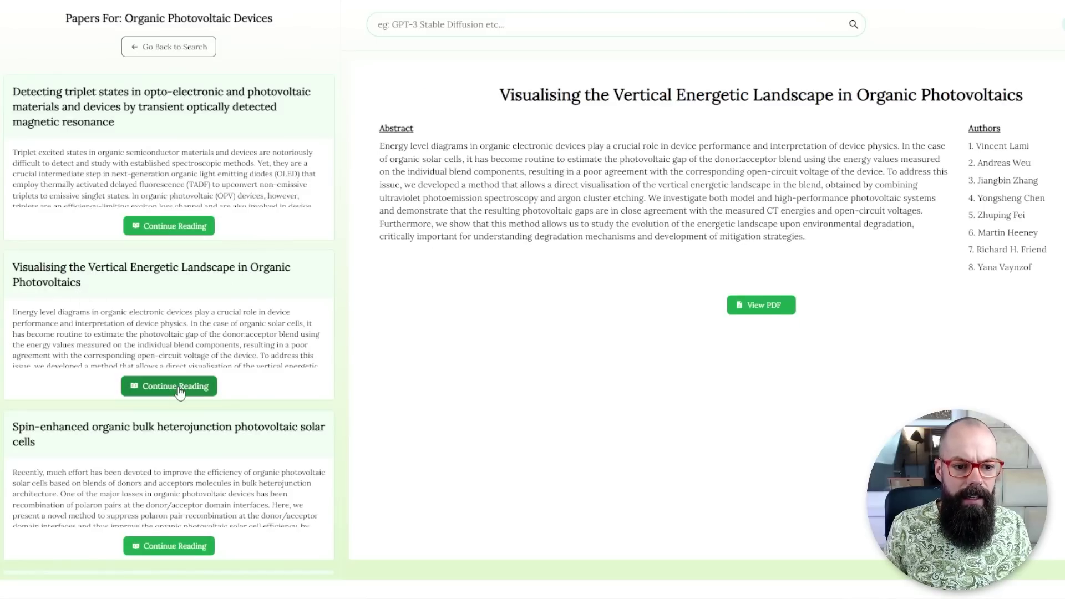
left_click(775, 310)
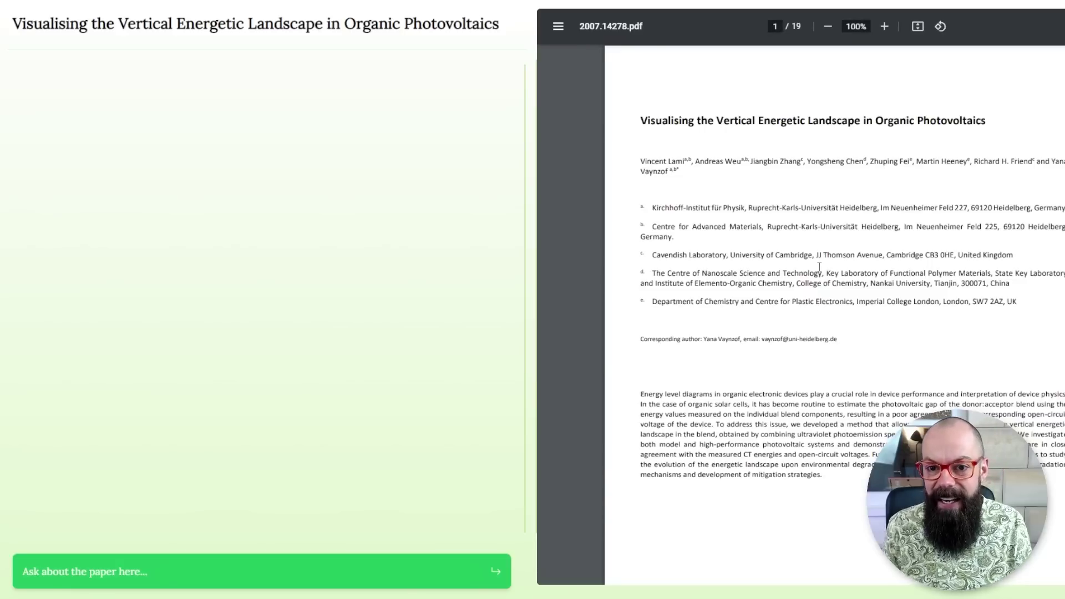
Ask the organic photovoltaics paper 'What are the main conclusions'
scroll(819, 267, "down", 5)
scroll(735, 159, "down", 5)
scroll(736, 160, "up", 5)
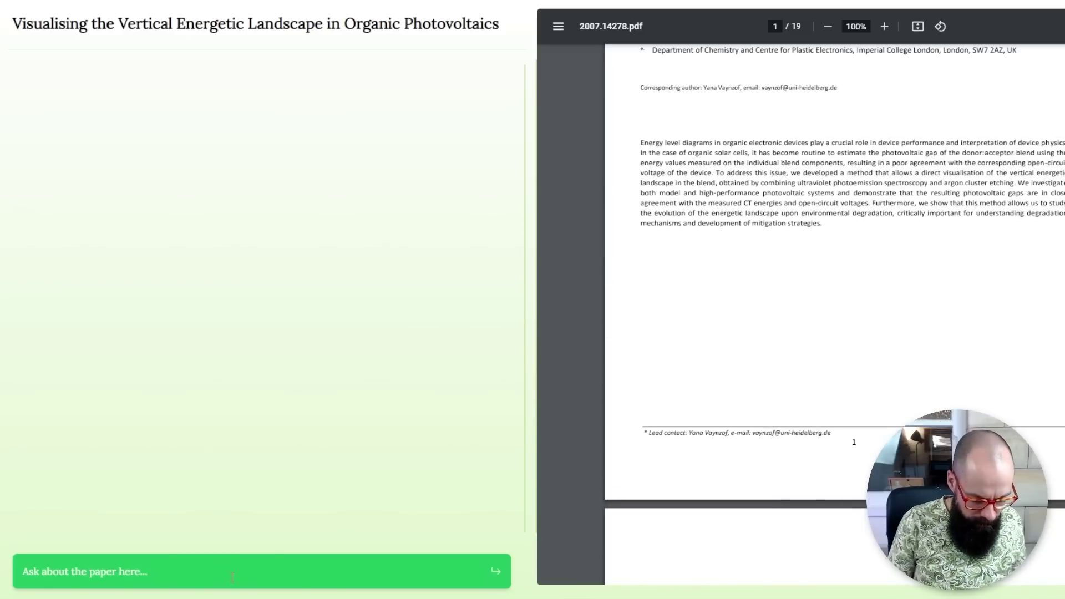
type("What are the ")
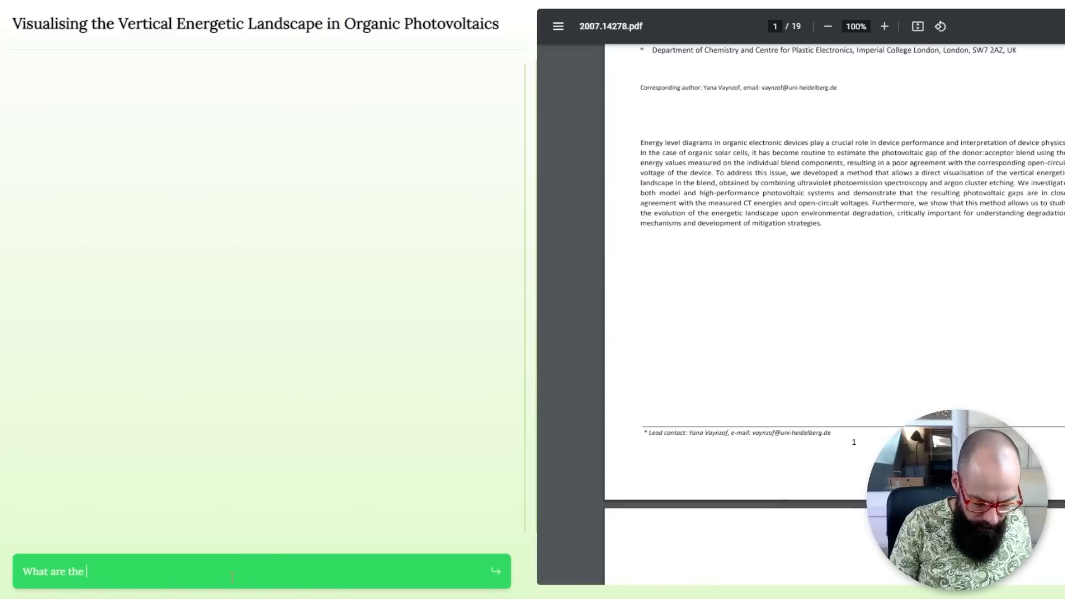
type("main con")
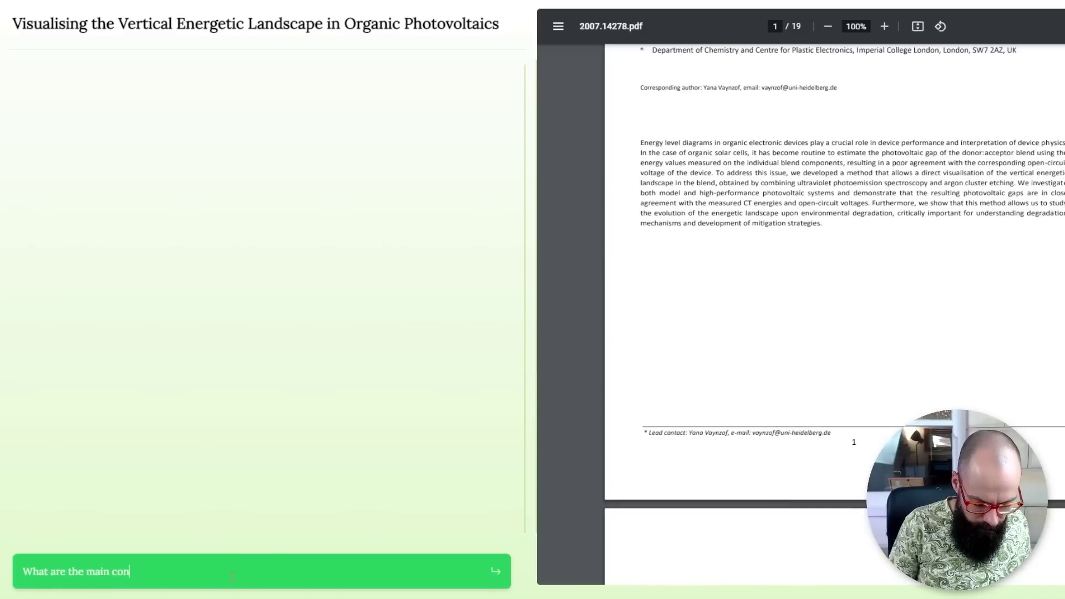
type("clusions")
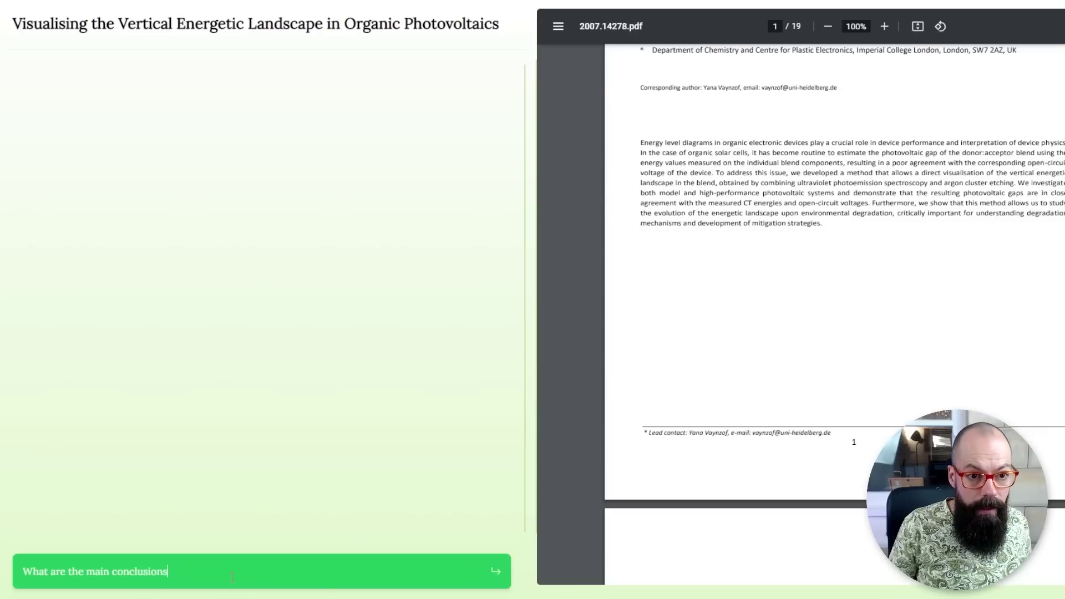
key("Return")
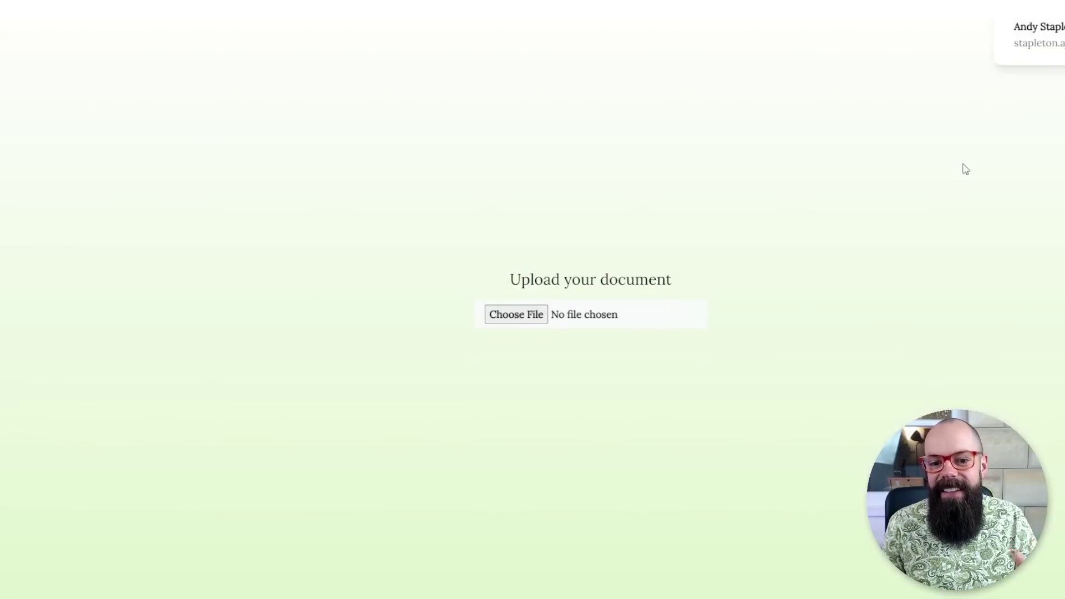
Upload the Planar silver nanowire paper and begin asking 'What is this paper about'
left_click(516, 314)
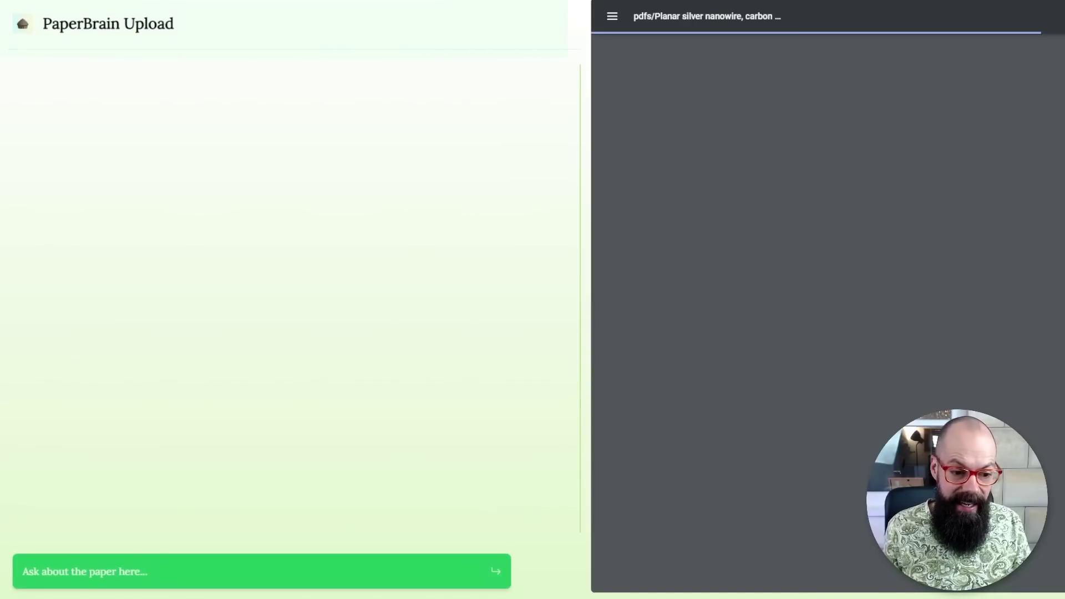
scroll(818, 327, "down", 10)
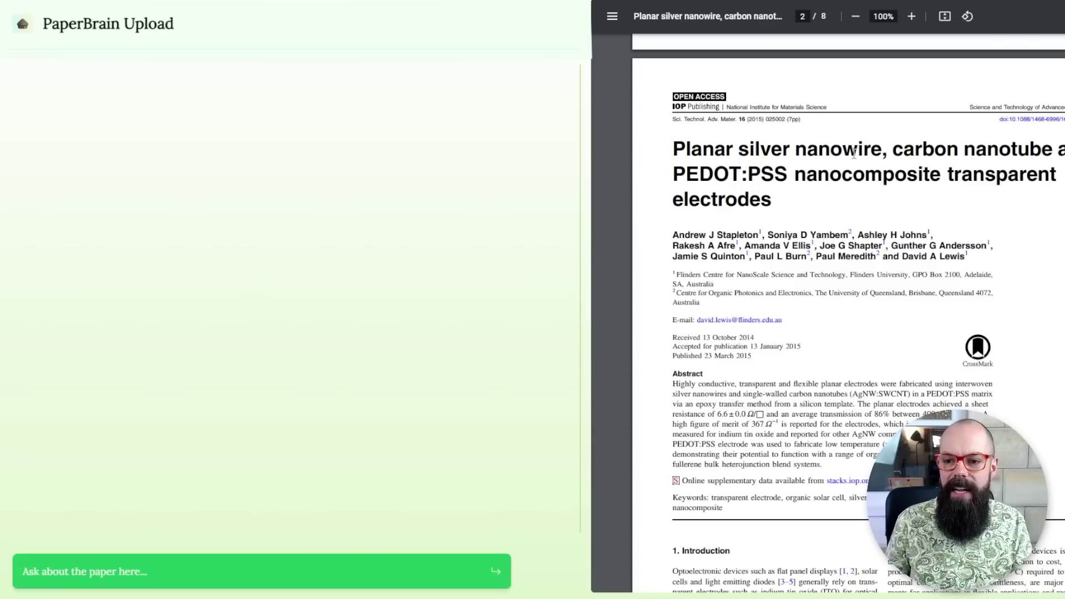
scroll(833, 190, "down", 1)
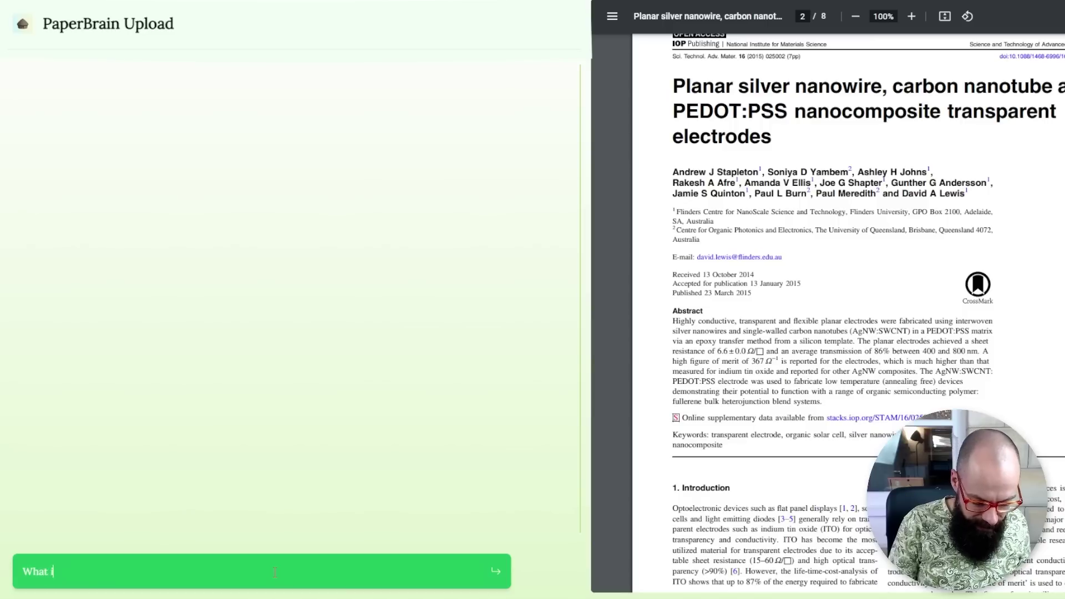
type("per about")
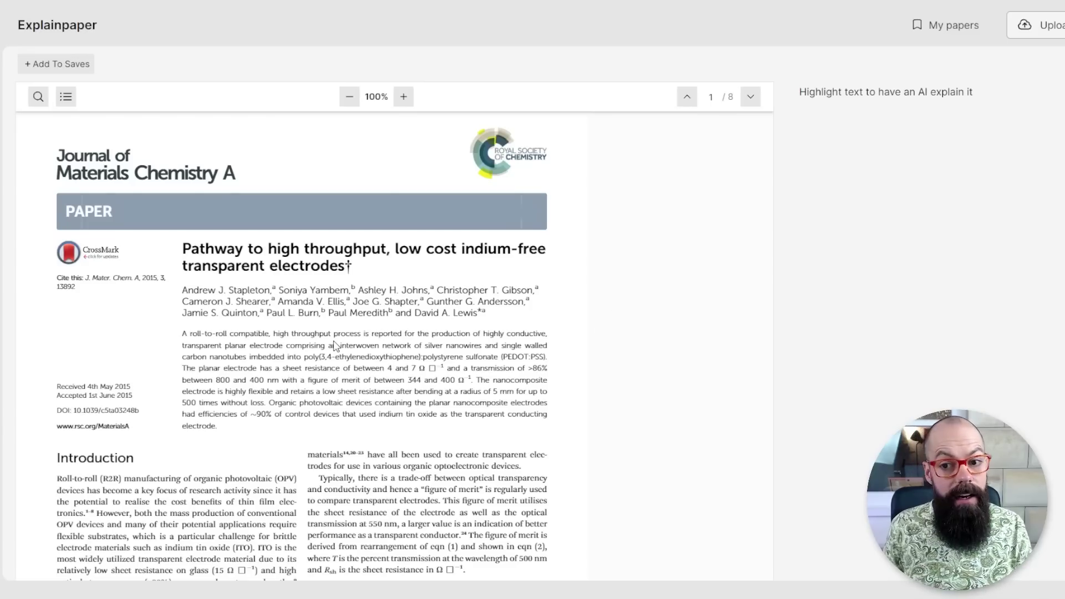
Scroll through the abstract and Introduction down to the Experimental section
scroll(336, 345, "down", 5)
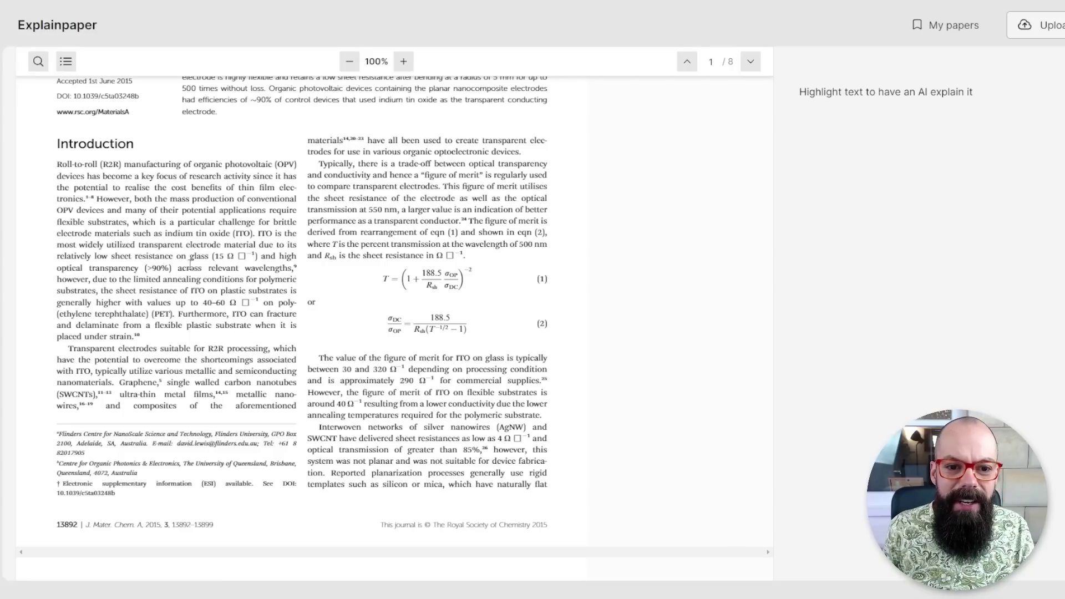
scroll(209, 294, "down", 9)
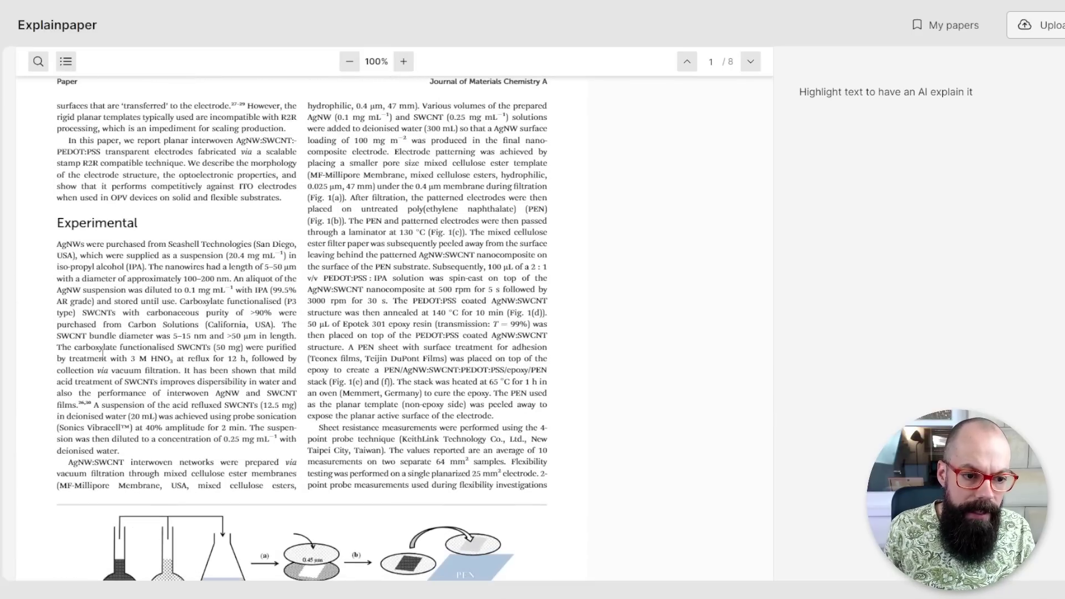
scroll(399, 373, "down", 2)
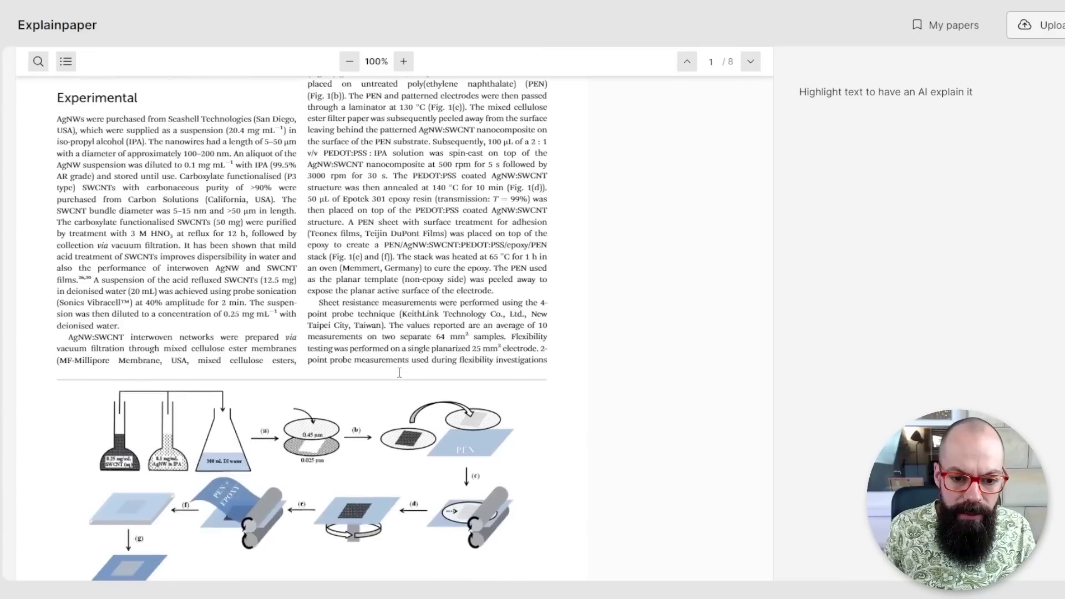
scroll(320, 365, "up", 1)
Get an explanation of the 4-point probe sheet resistance sentence, then read further
left_click_drag(321, 365, 397, 376)
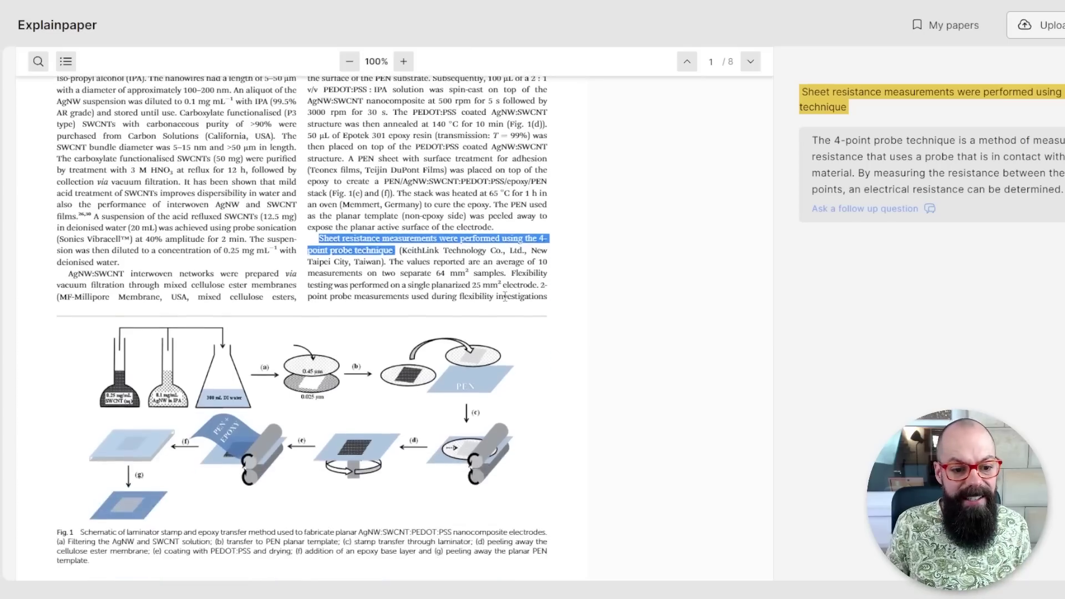
scroll(505, 297, "down", 2)
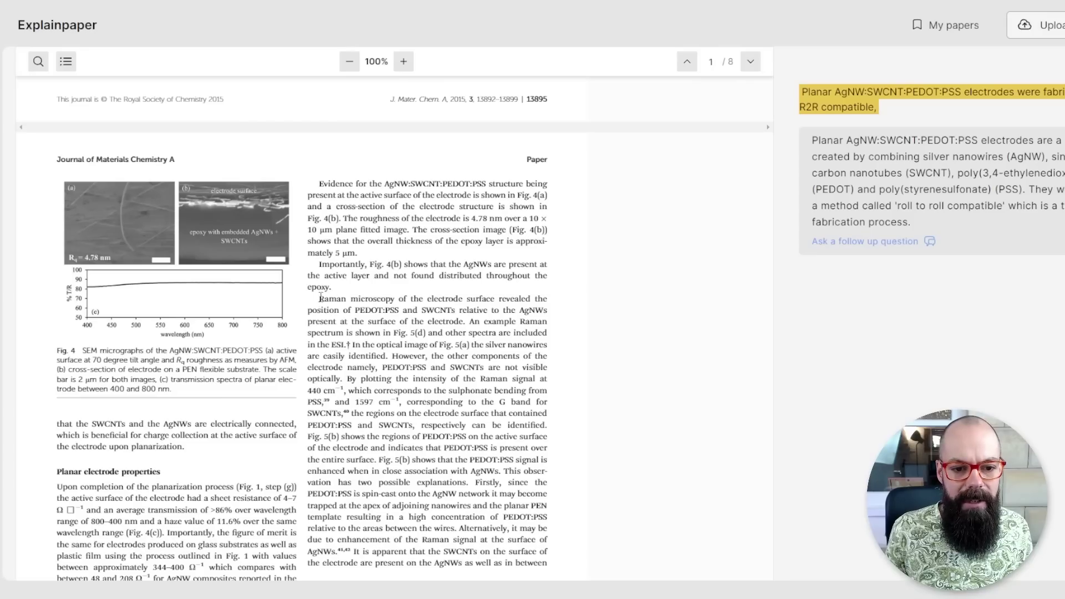
Get the Raman microscopy passage explained and ask a follow-up on how Raman microscopy works
left_click_drag(336, 296, 467, 321)
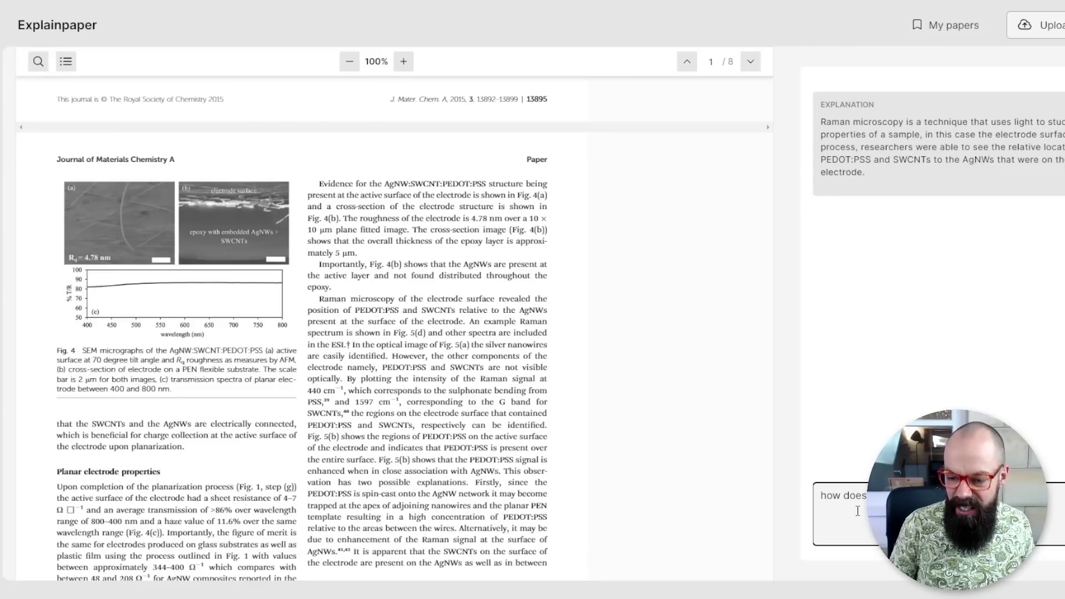
key("Return")
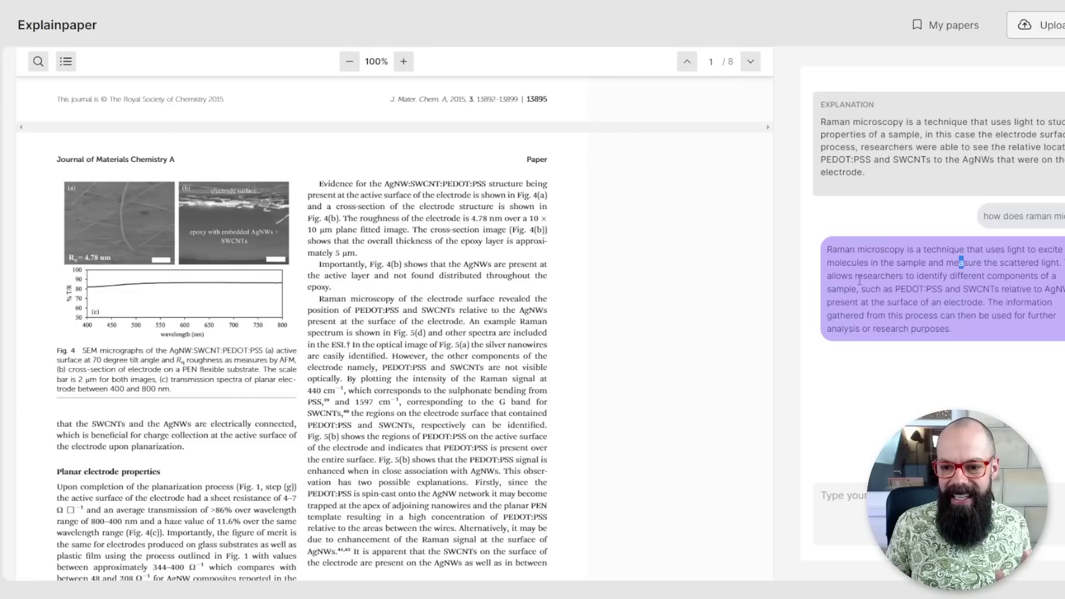
left_click_drag(859, 275, 943, 275)
left_click(948, 276)
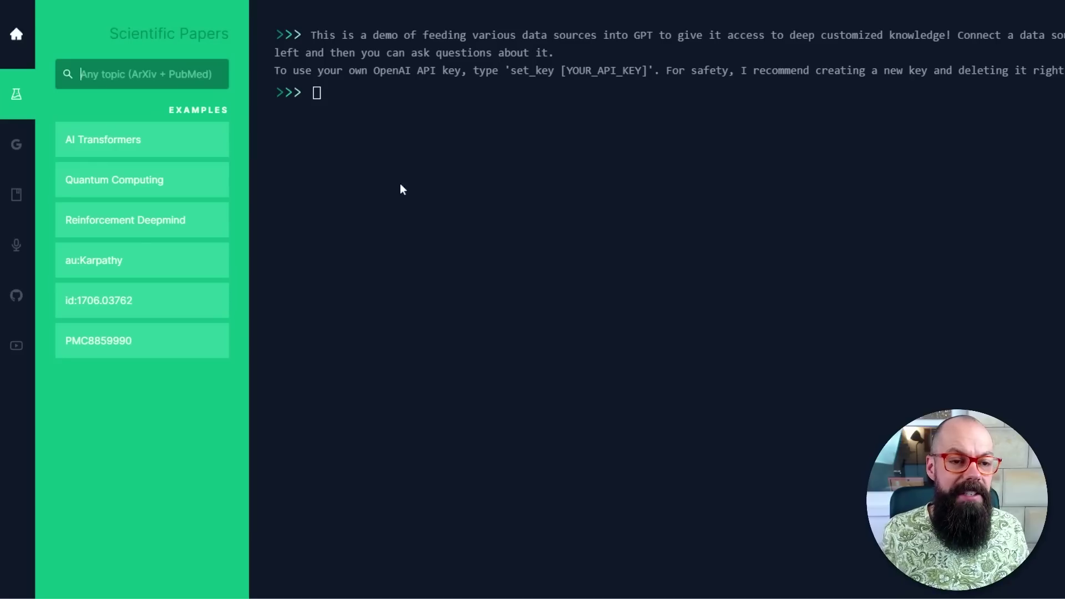
left_click(22, 42)
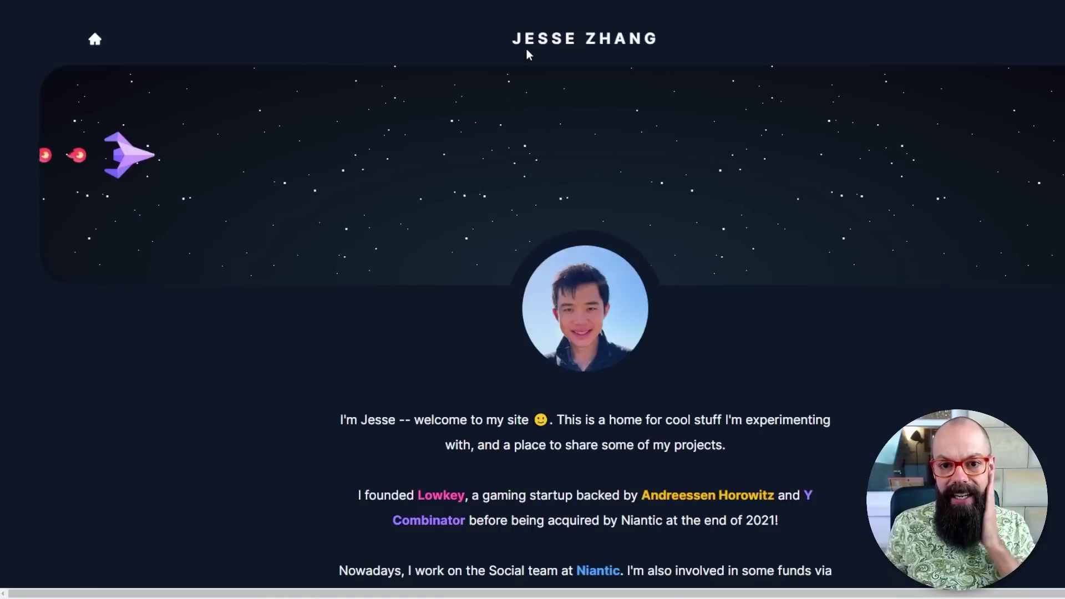
scroll(706, 248, "down", 3)
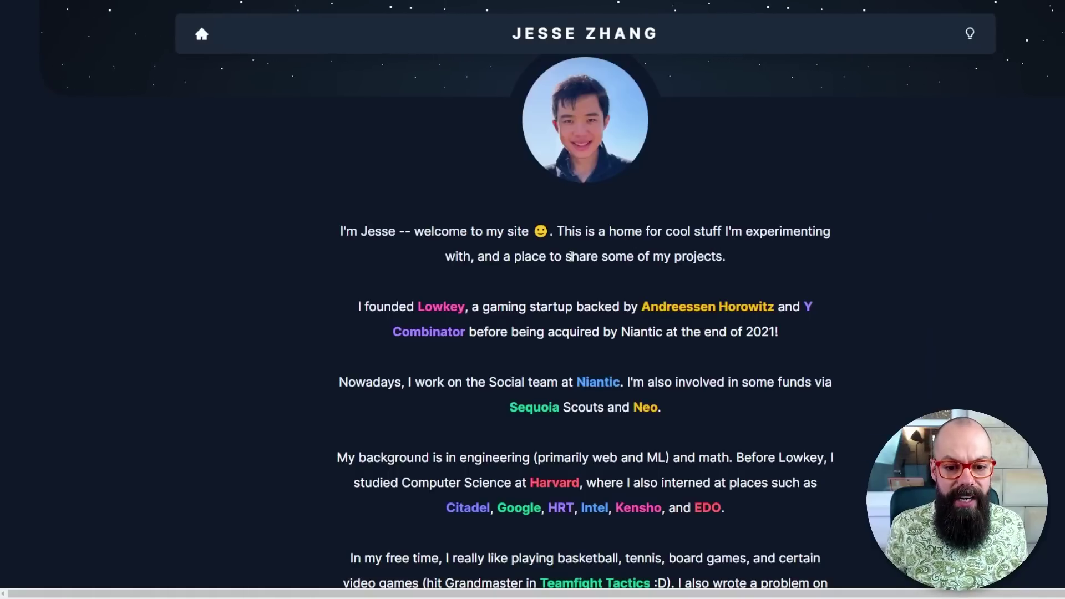
scroll(572, 256, "down", 2)
scroll(572, 256, "up", 5)
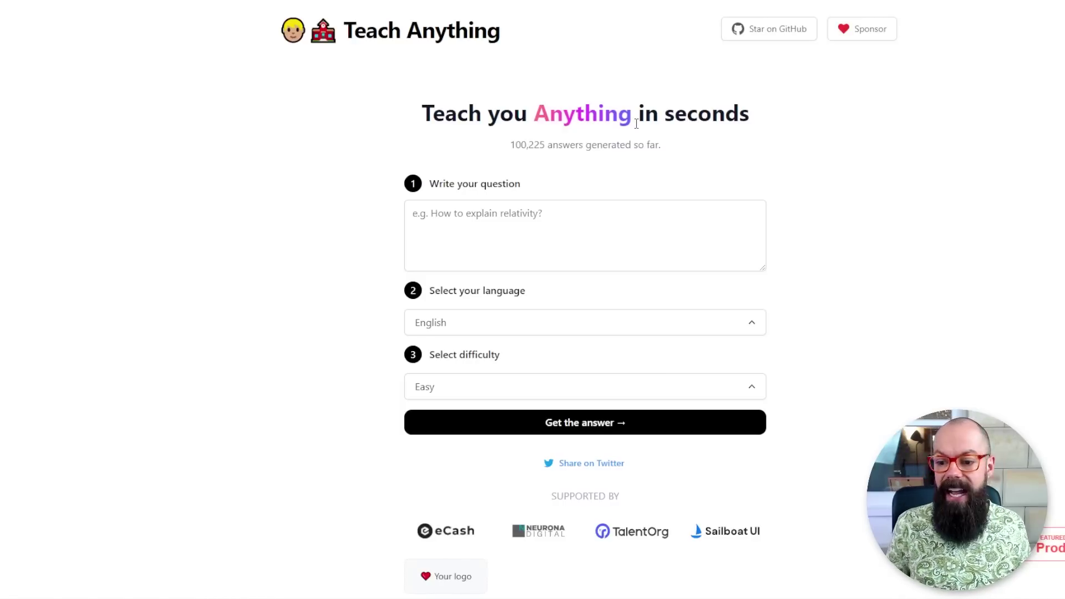
Begin entering the question 'what is upconversion in solar cells' in Teach Anything
left_click(539, 215)
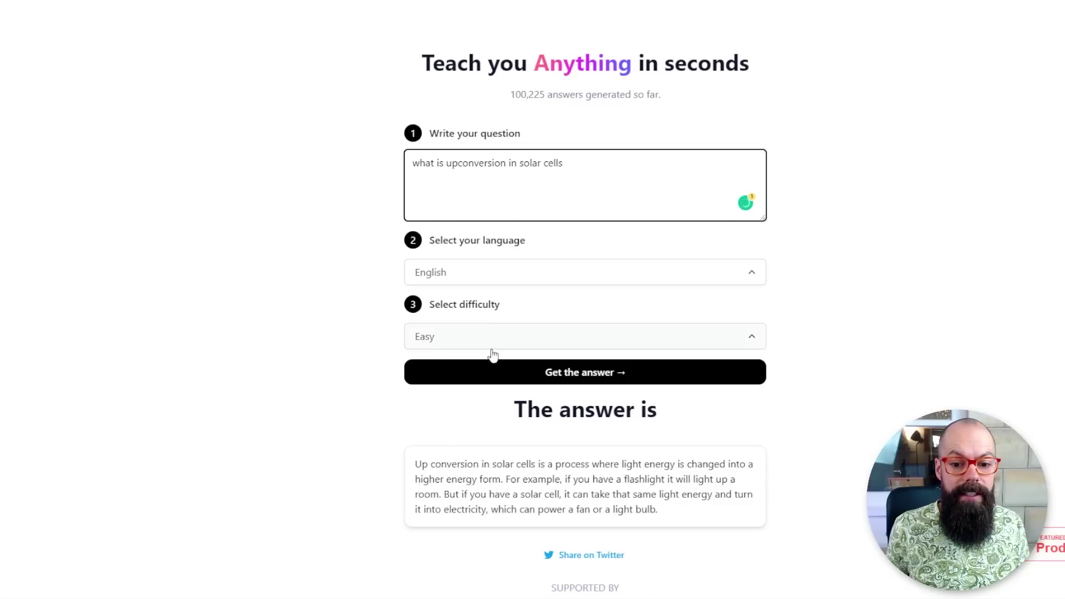
Regenerate the upconversion answer and switch the difficulty level to Profession
left_click(534, 370)
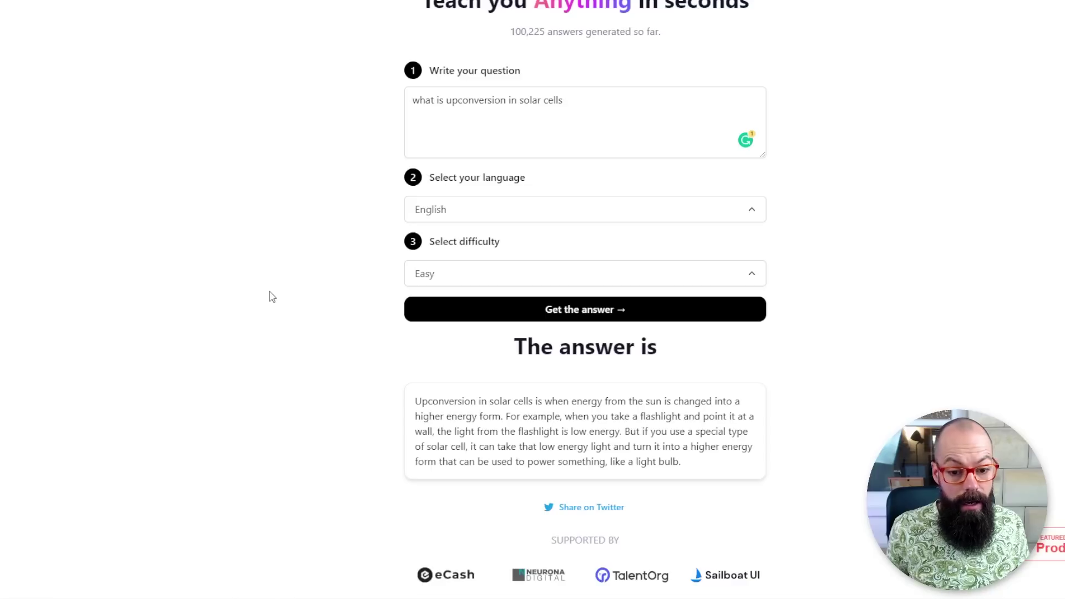
scroll(272, 296, "down", 1)
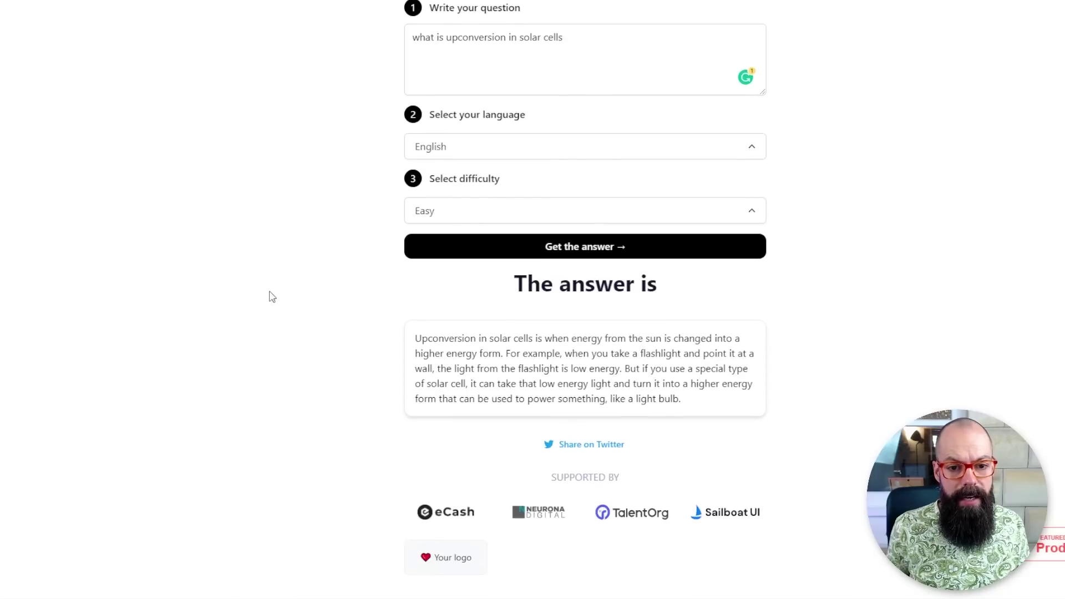
scroll(272, 297, "up", 2)
left_click(499, 333)
left_click(464, 391)
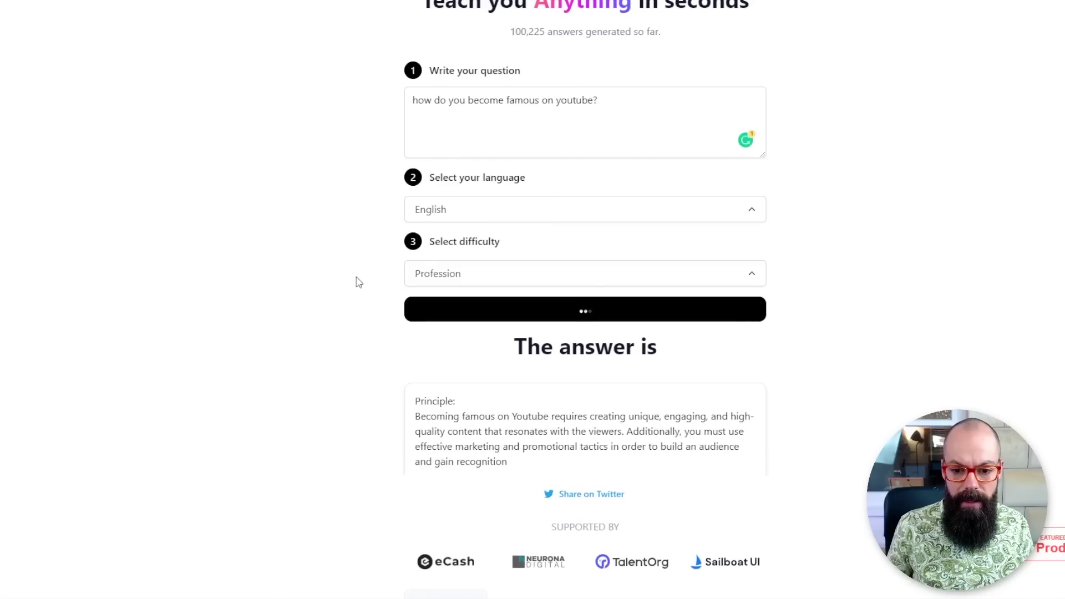
Scroll through the Profession-level YouTube fame answer's Principle and Application sections
scroll(356, 281, "down", 1)
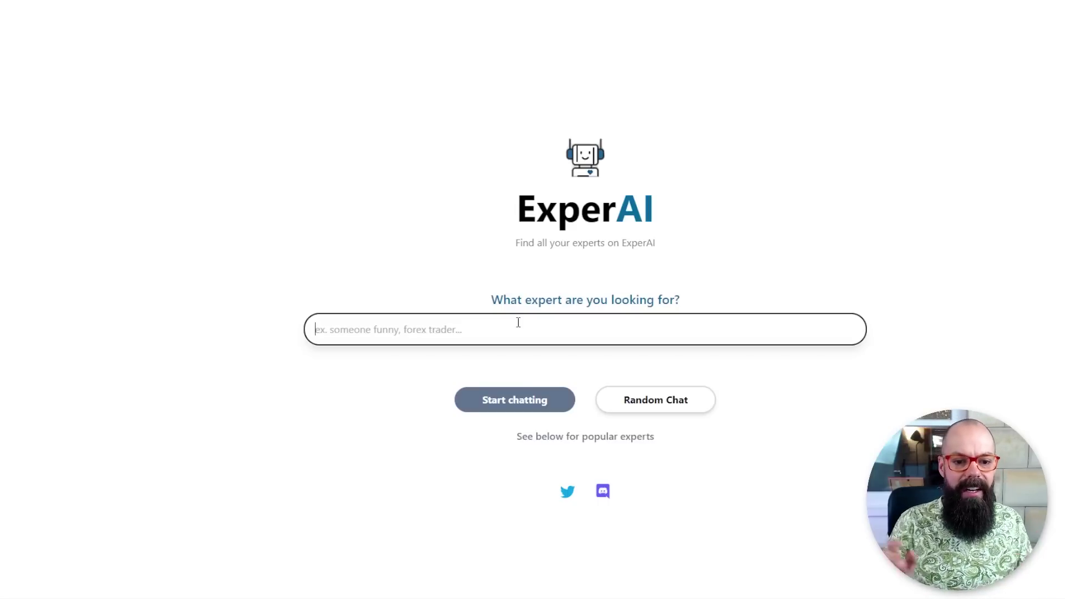
Start typing an expert search in the ExperAI search box
type("f")
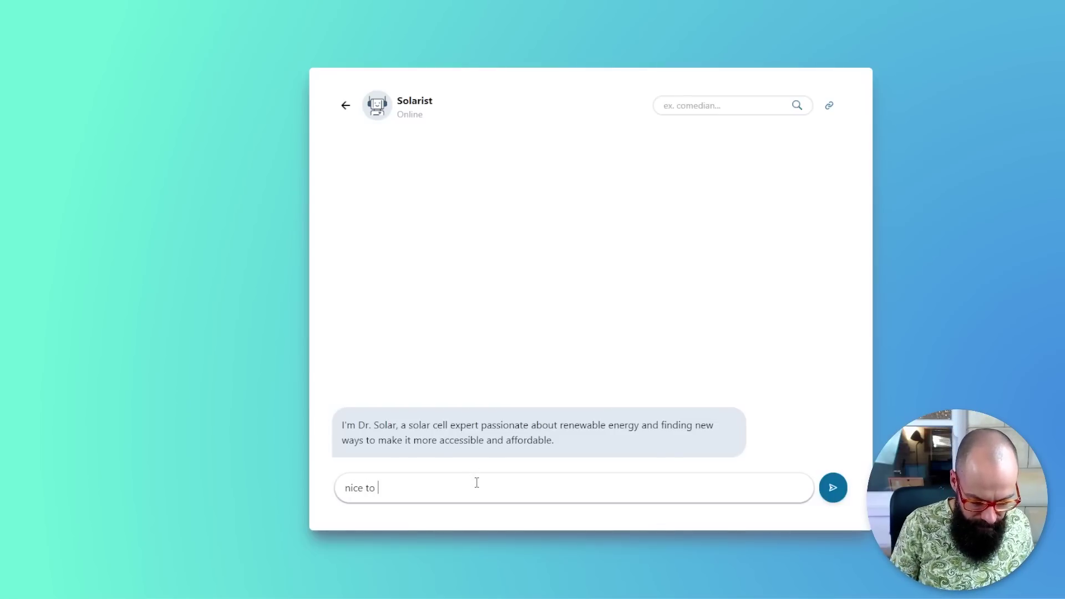
Send SolarCeller a greeting, research and thin-film solar cell questions, then 'thank you that will be all'
key("Return")
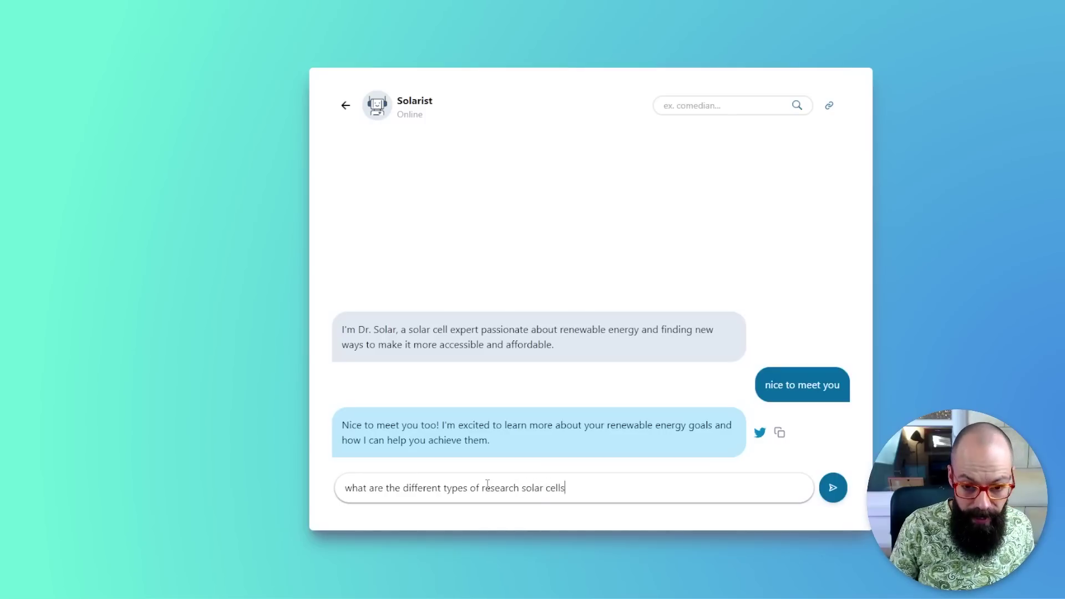
key("Return")
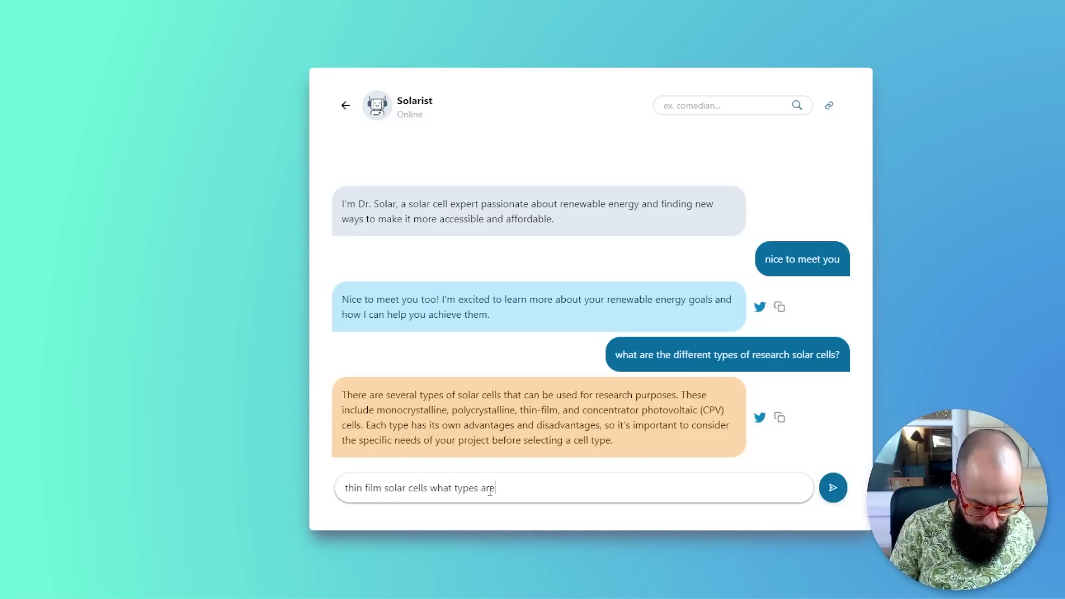
type("?")
key("Return")
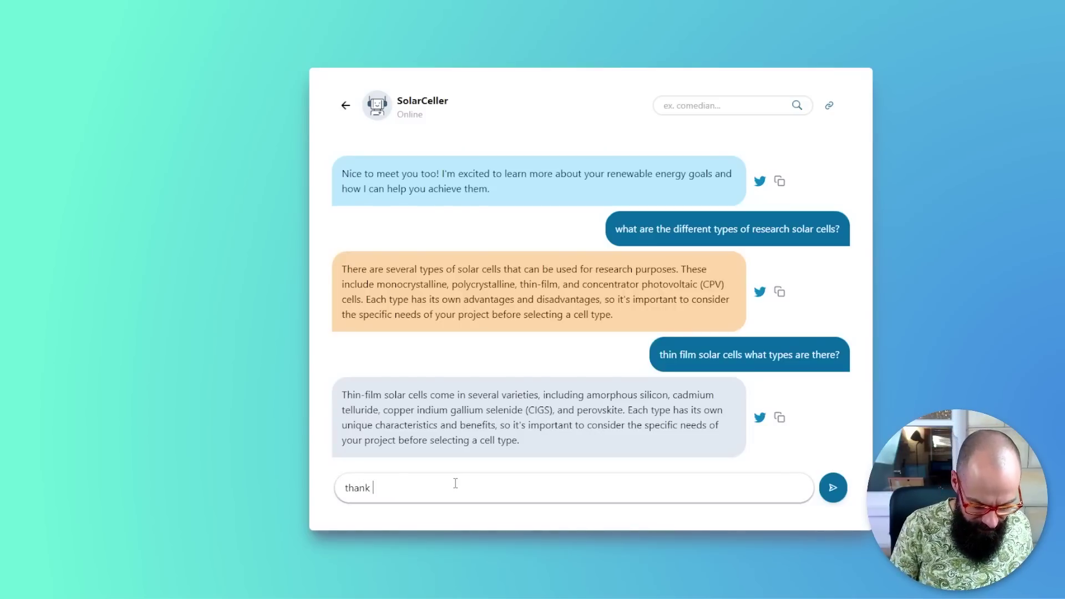
type("that will be all")
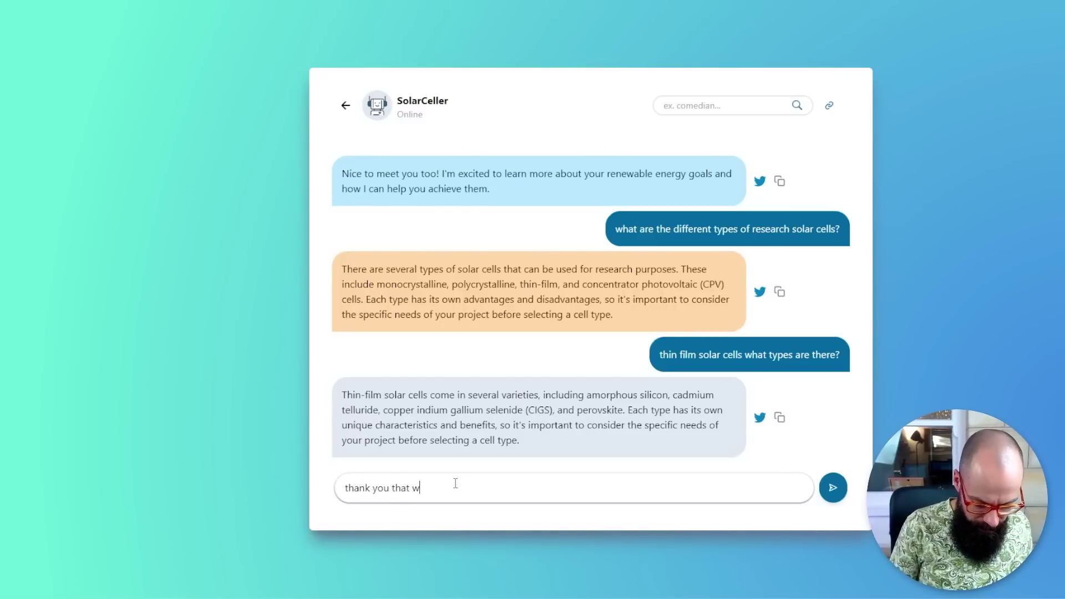
key("Return")
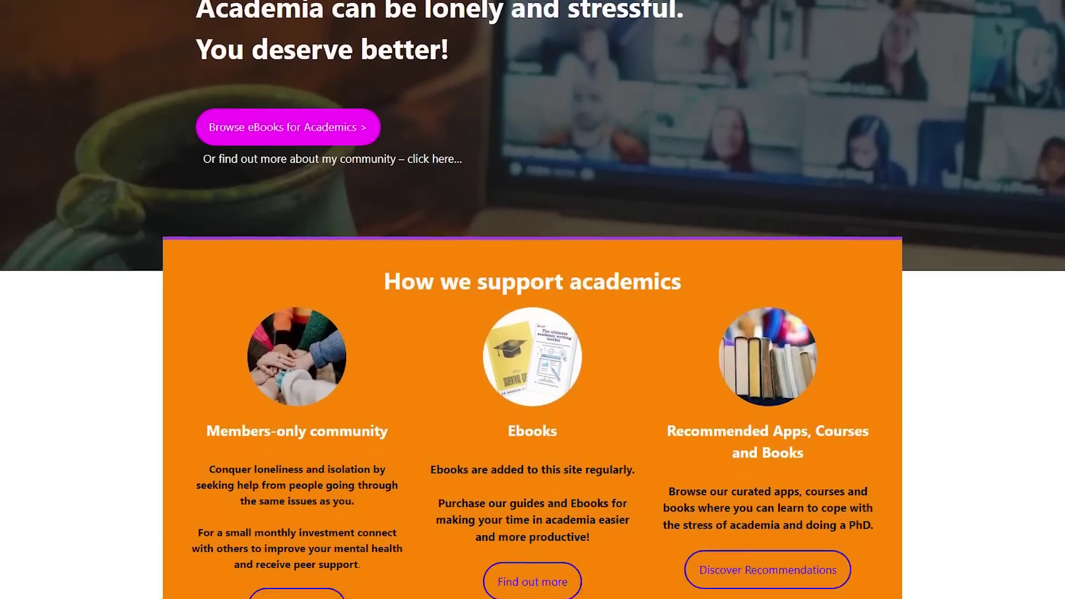
scroll(532, 300, "down", 8)
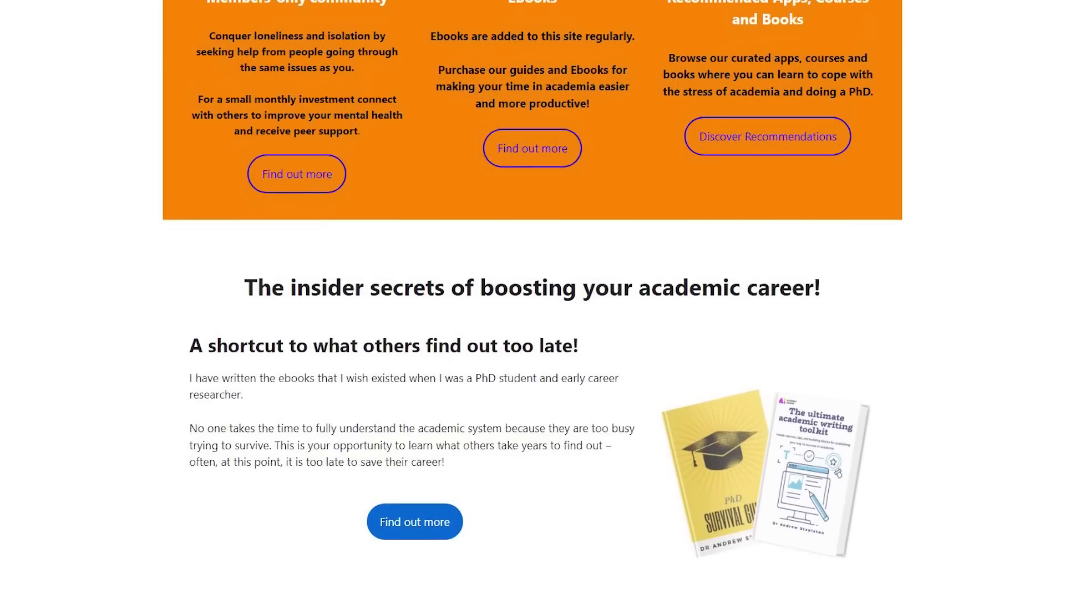